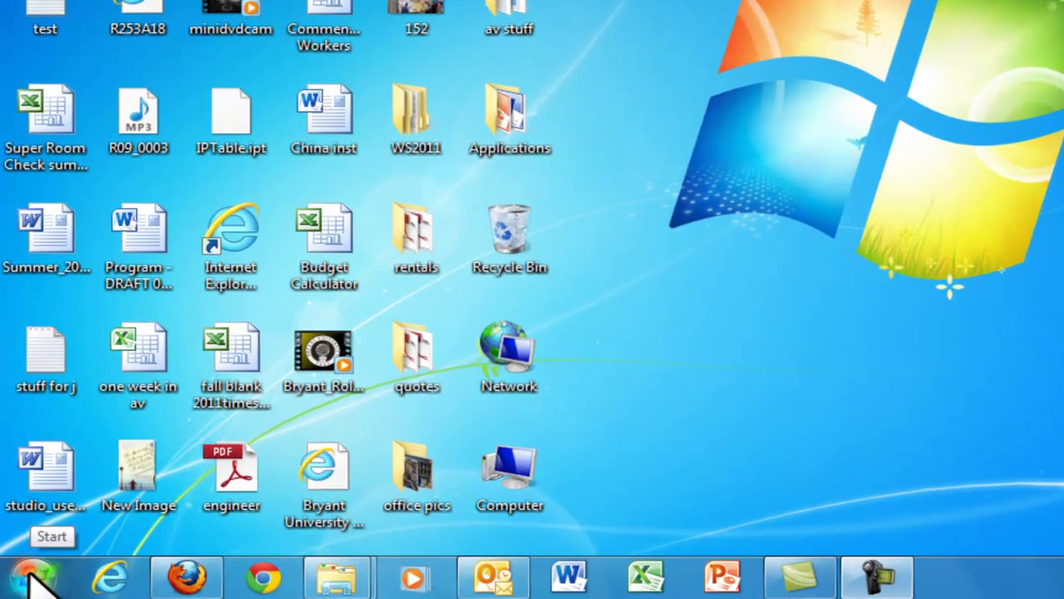
Launch Adobe Premiere Elements 10 from the Start menu's All Programs list.
left_click(33, 575)
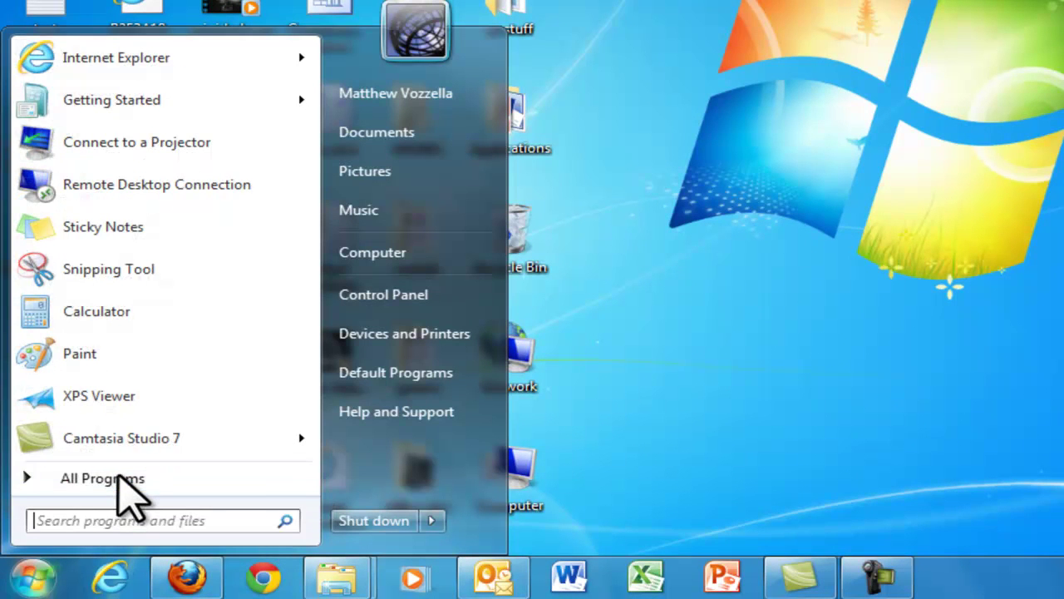
left_click(117, 477)
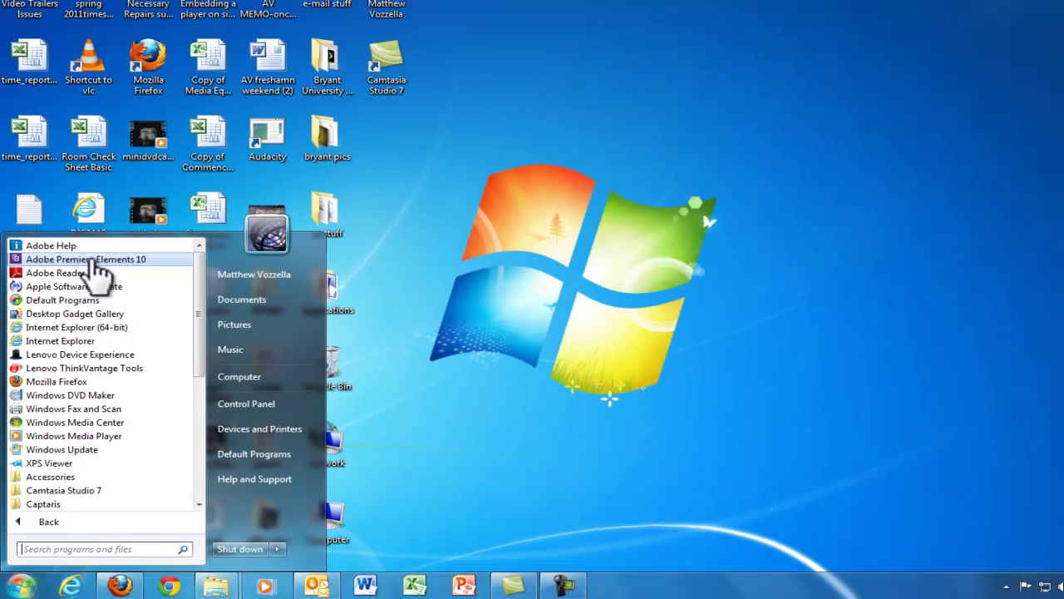
left_click(167, 75)
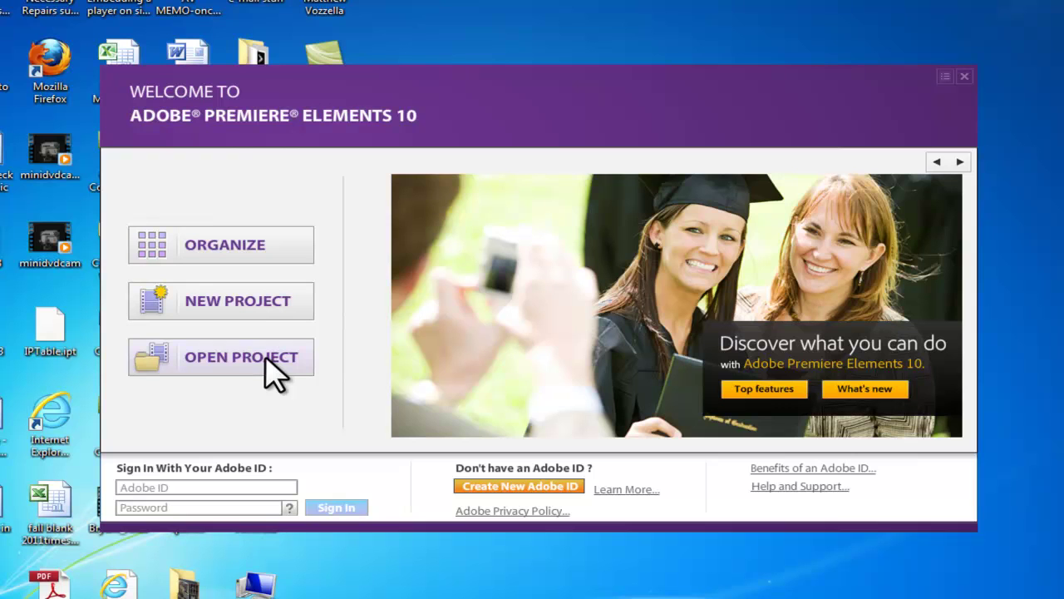
Start a new project and rename it from 'My Project' to 'PPT ADV'.
left_click(231, 299)
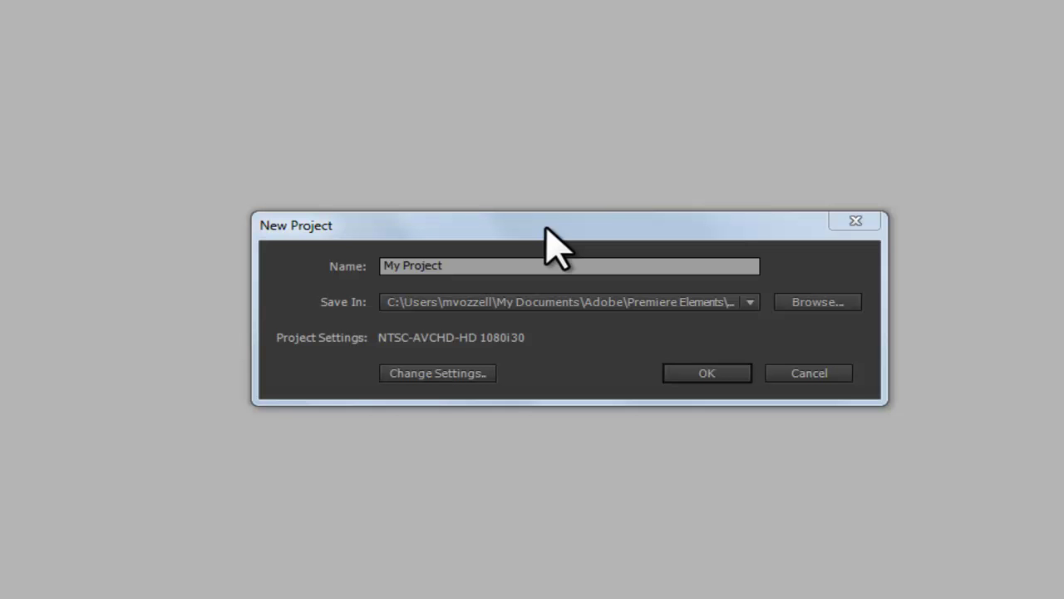
left_click(476, 266)
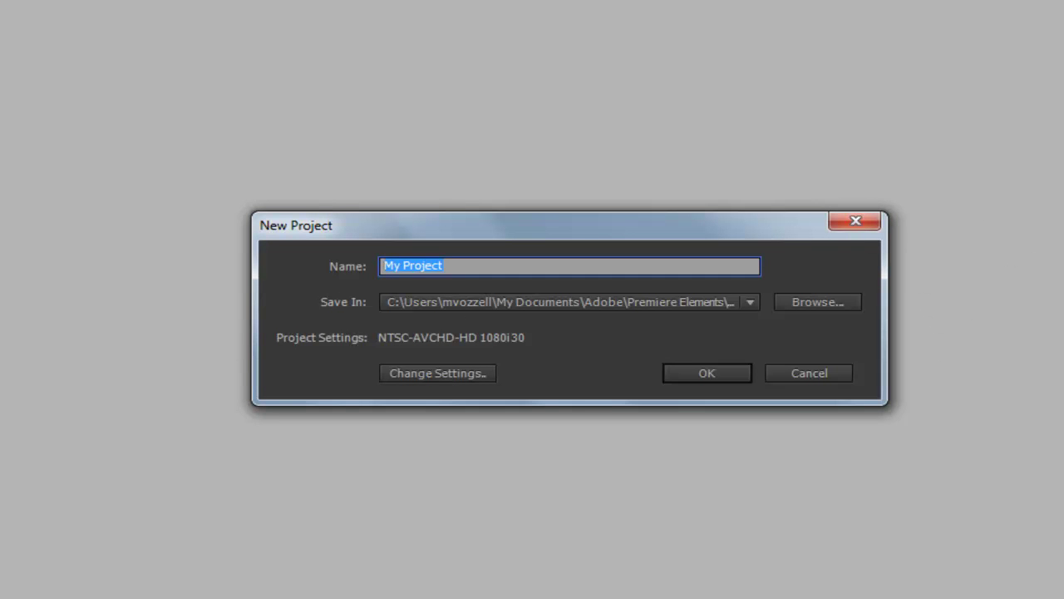
type("PPT")
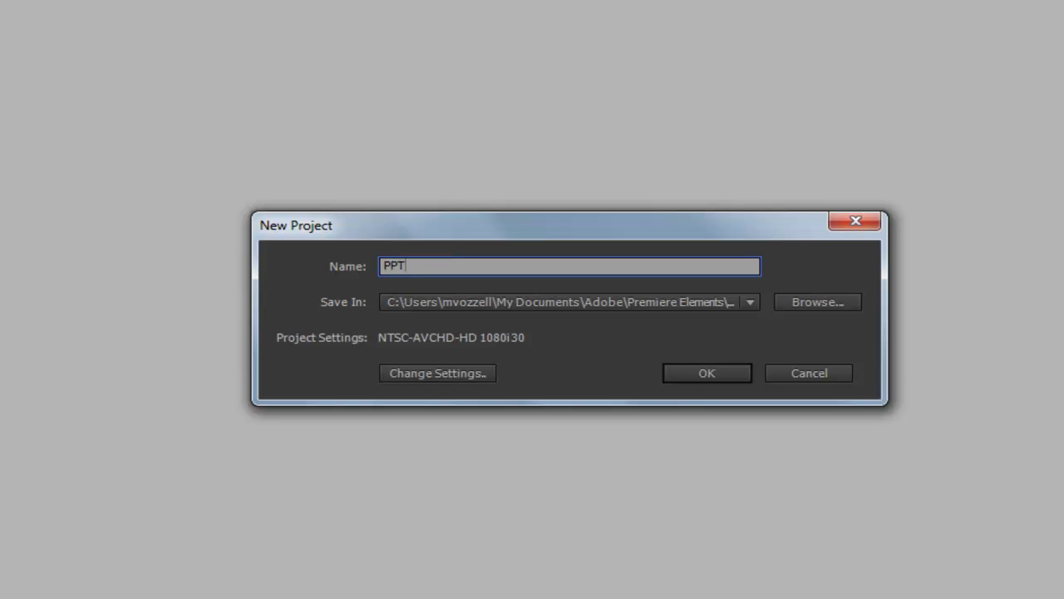
type(" ADV")
Open the save-location browser and check the PPT tutorial folder's clips in its Explorer window.
left_click(829, 303)
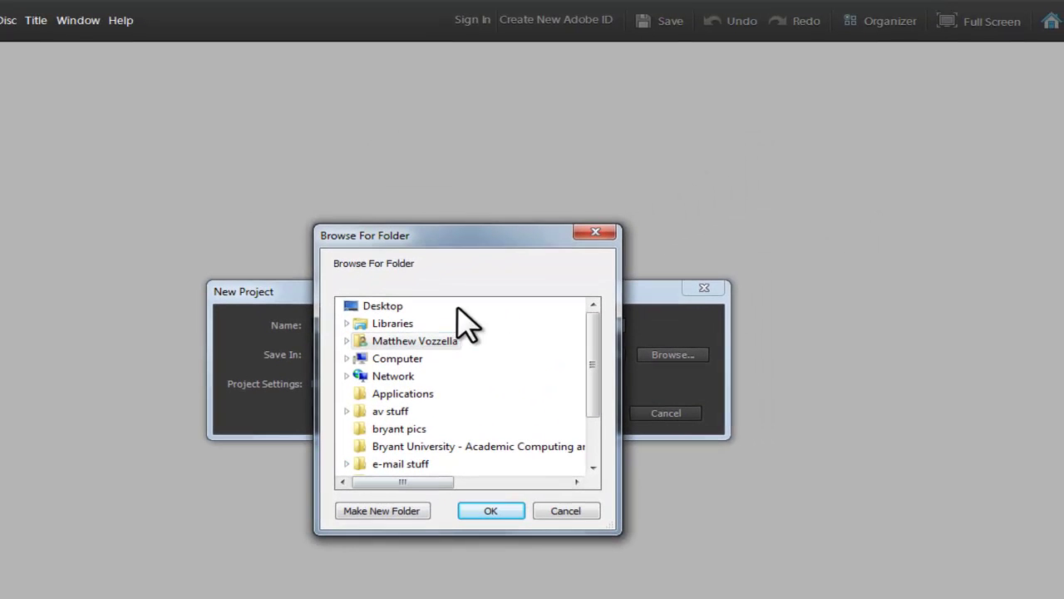
mouse_move(168, 594)
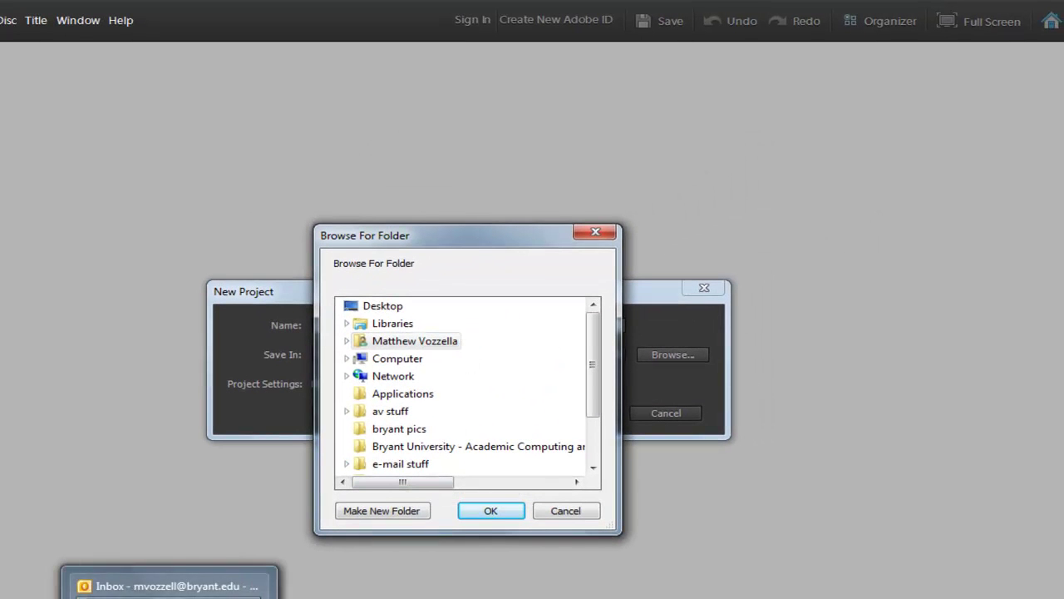
mouse_move(133, 595)
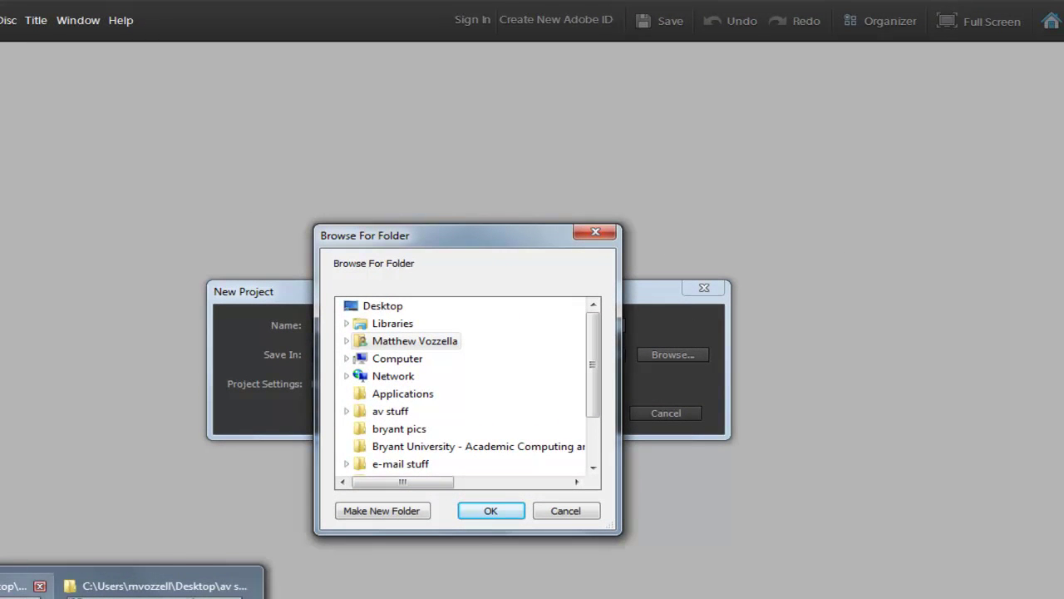
left_click(158, 592)
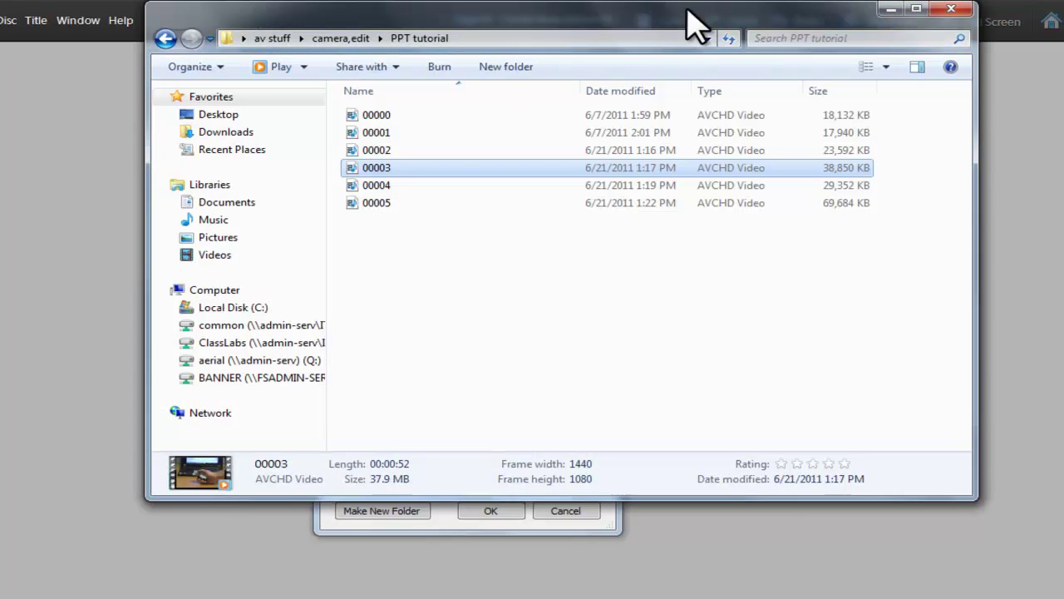
left_click_drag(689, 25, 646, 135)
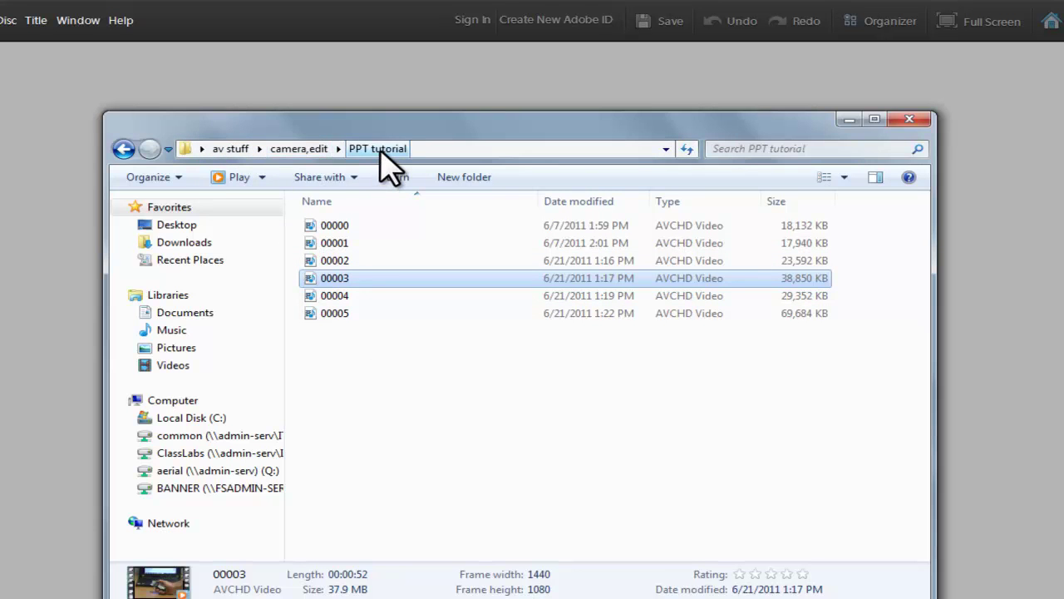
left_click(906, 121)
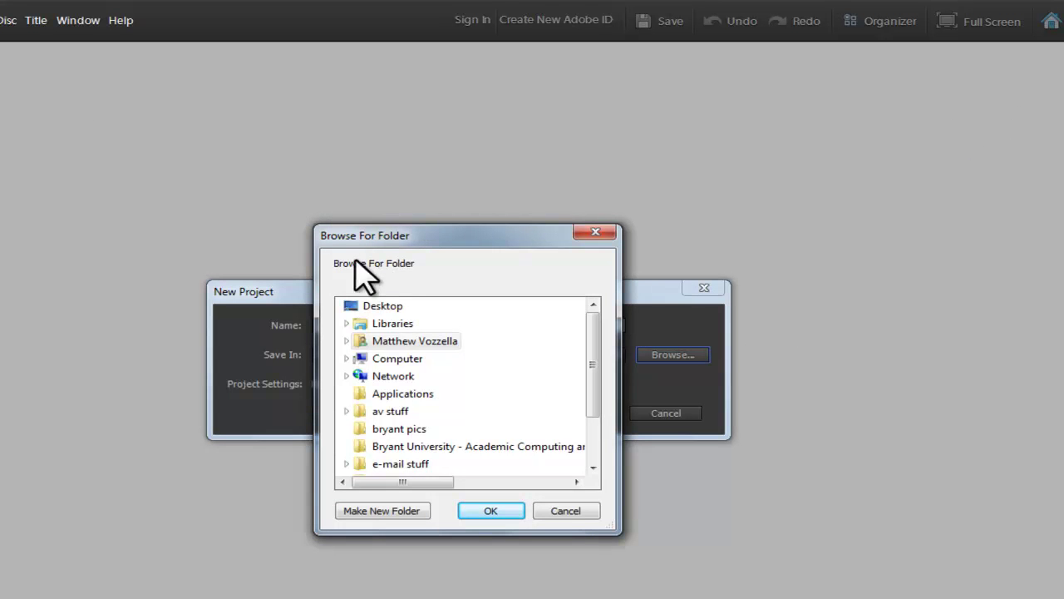
Choose av stuff > camera,edit > PPT tutorial as the project's save folder.
double_click(397, 411)
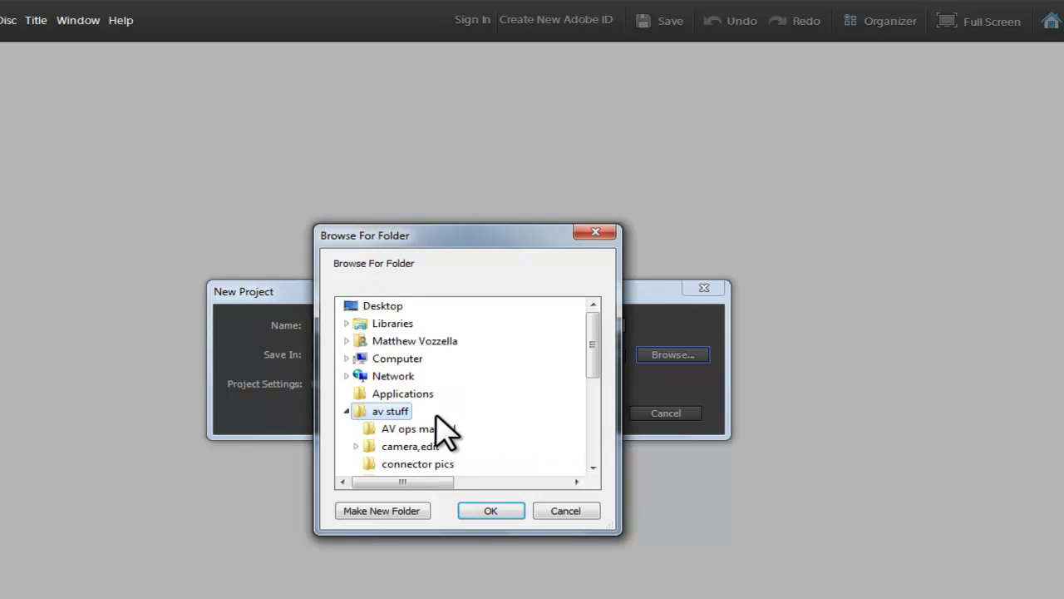
double_click(412, 447)
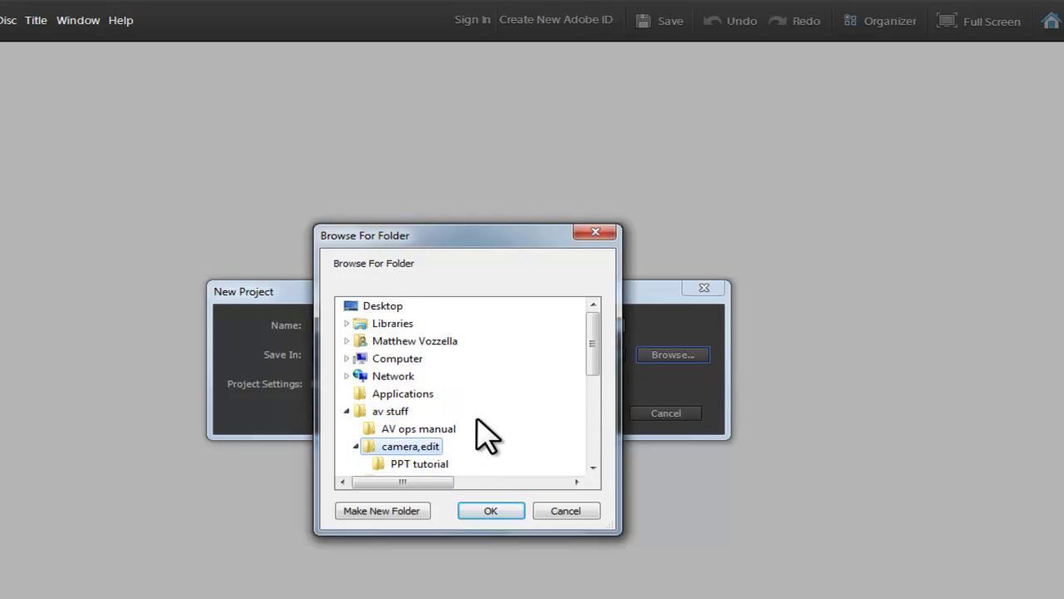
scroll(461, 437, "down", 1)
left_click(412, 413)
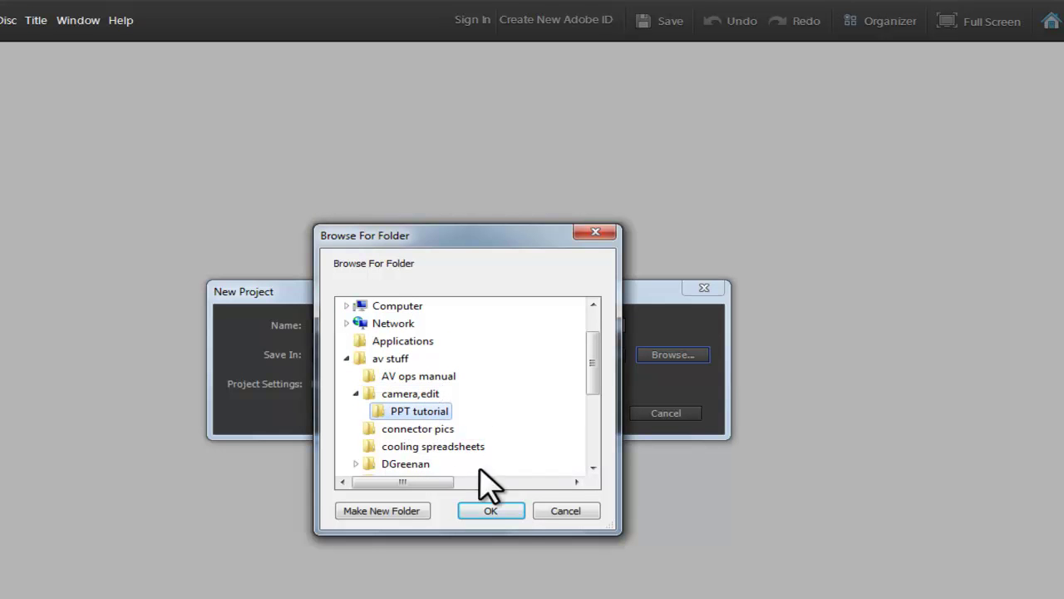
left_click(500, 510)
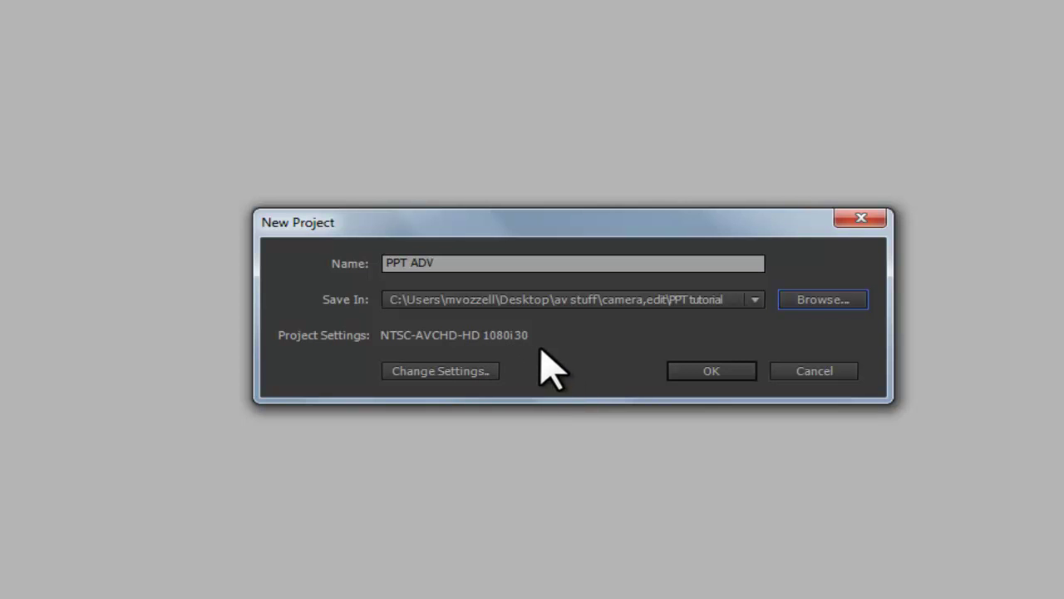
Review the project presets and keep NTSC-AVCHD-HD 1080i30 unchanged.
left_click(467, 373)
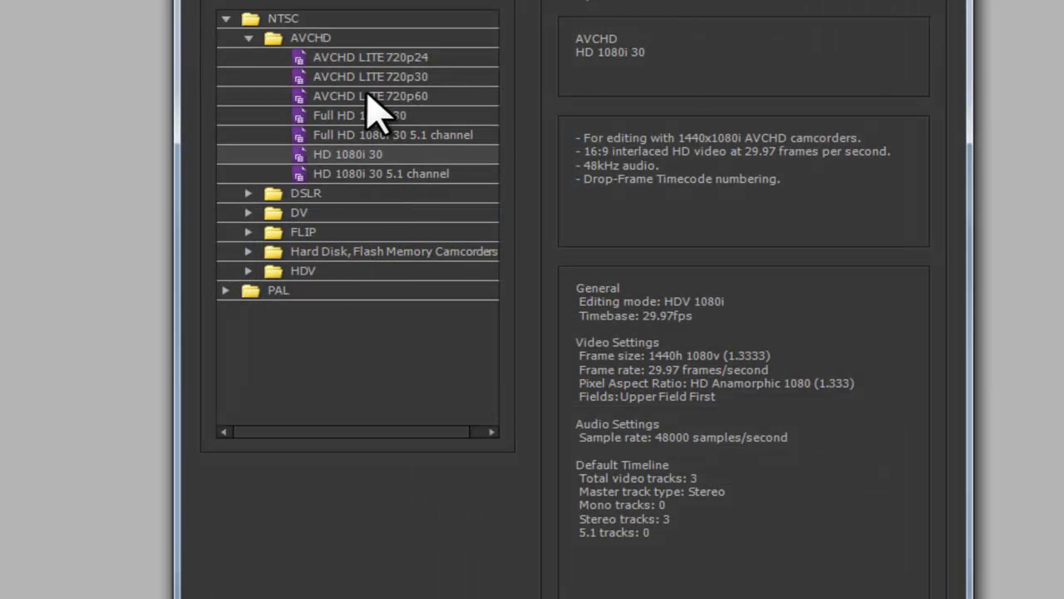
key("Return")
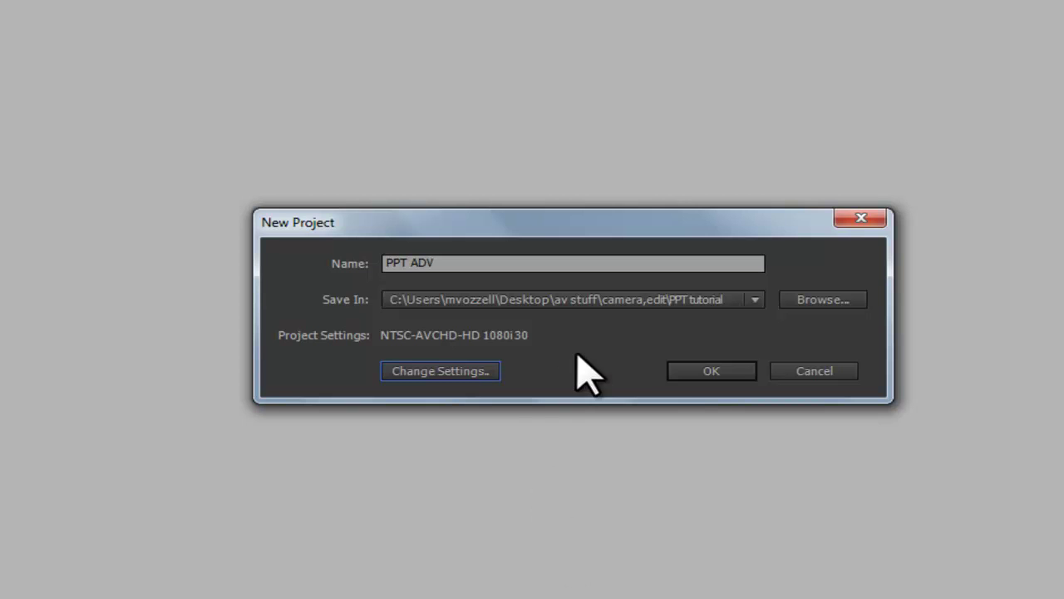
left_click(714, 371)
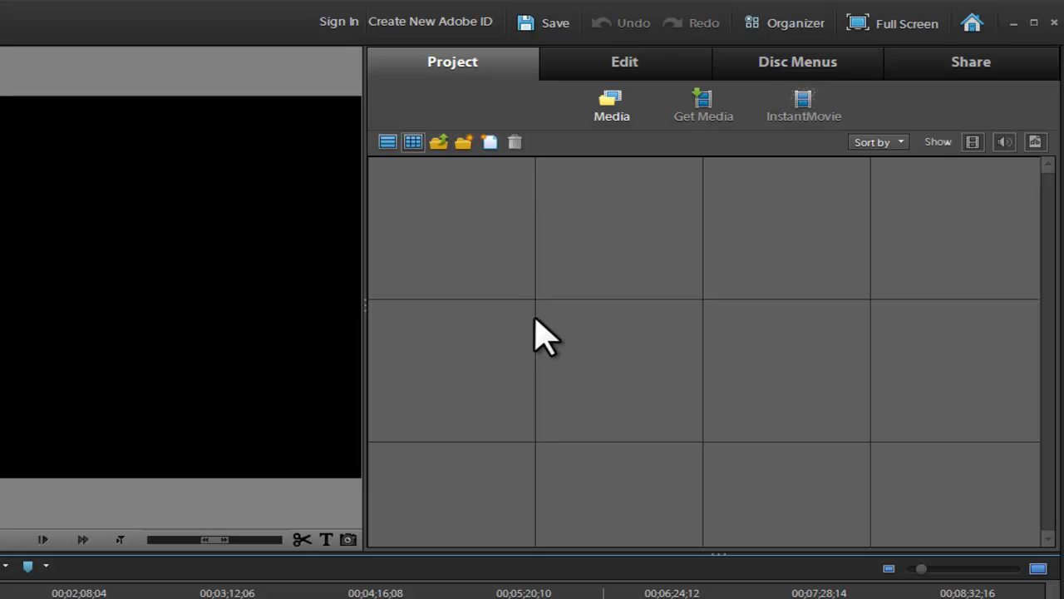
Browse the Edit panel's Transitions, Titles, Effects and Clip Art galleries, ending on Themes.
left_click(657, 65)
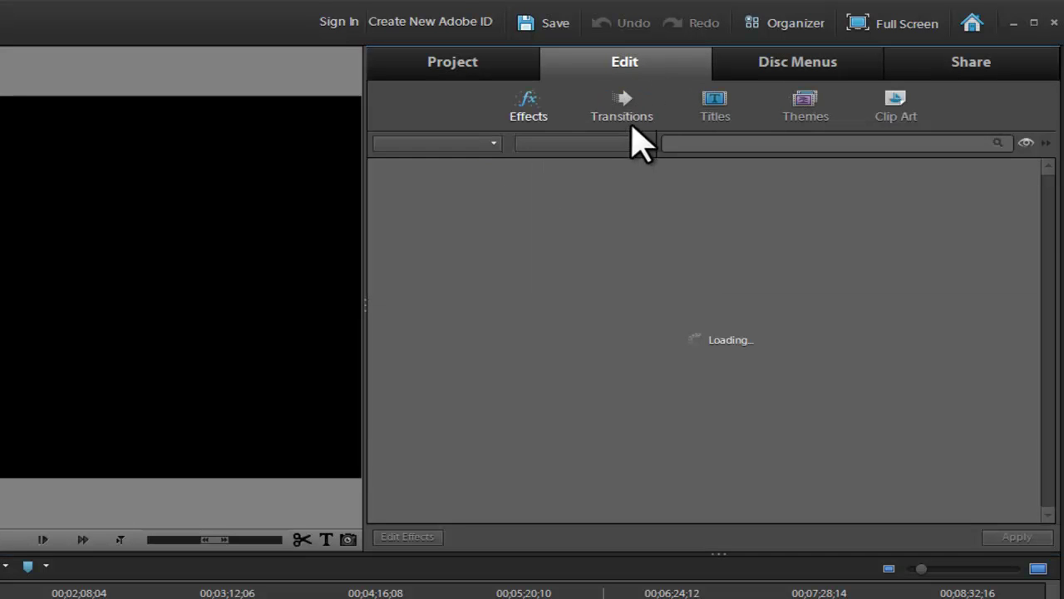
left_click(621, 104)
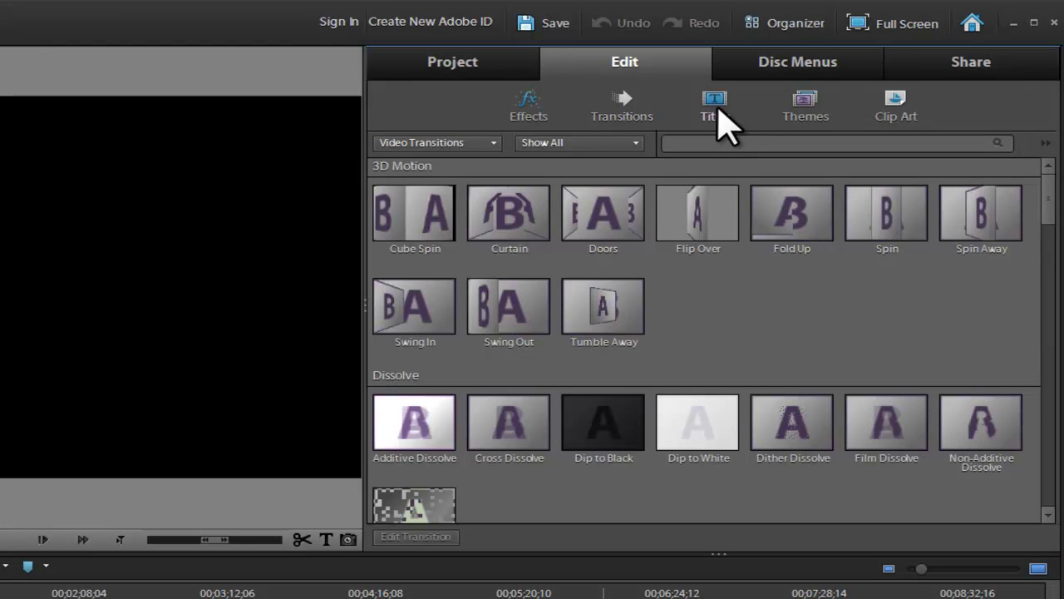
left_click(719, 110)
left_click(528, 106)
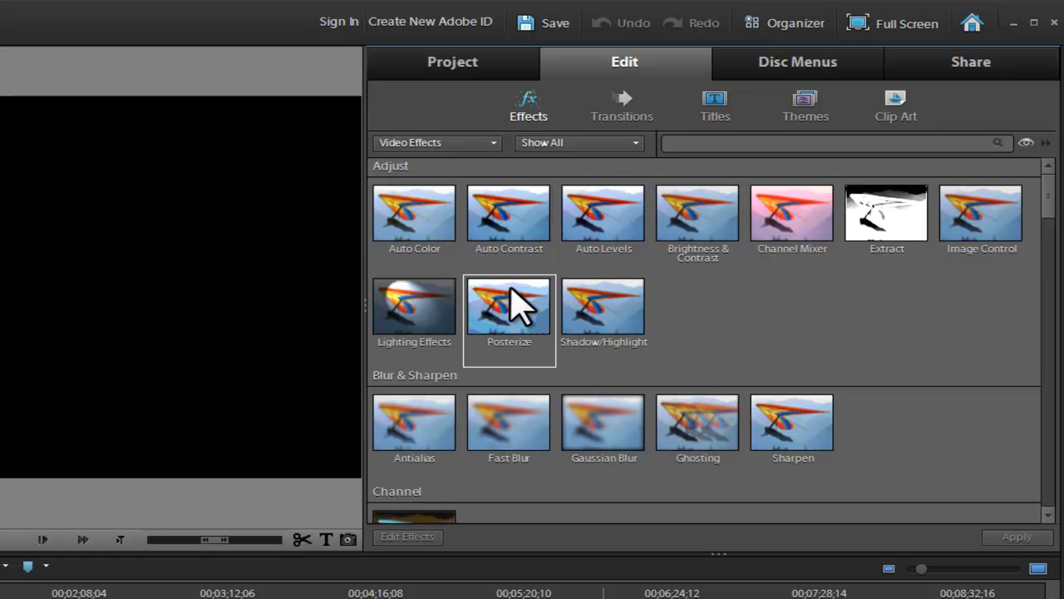
left_click(898, 110)
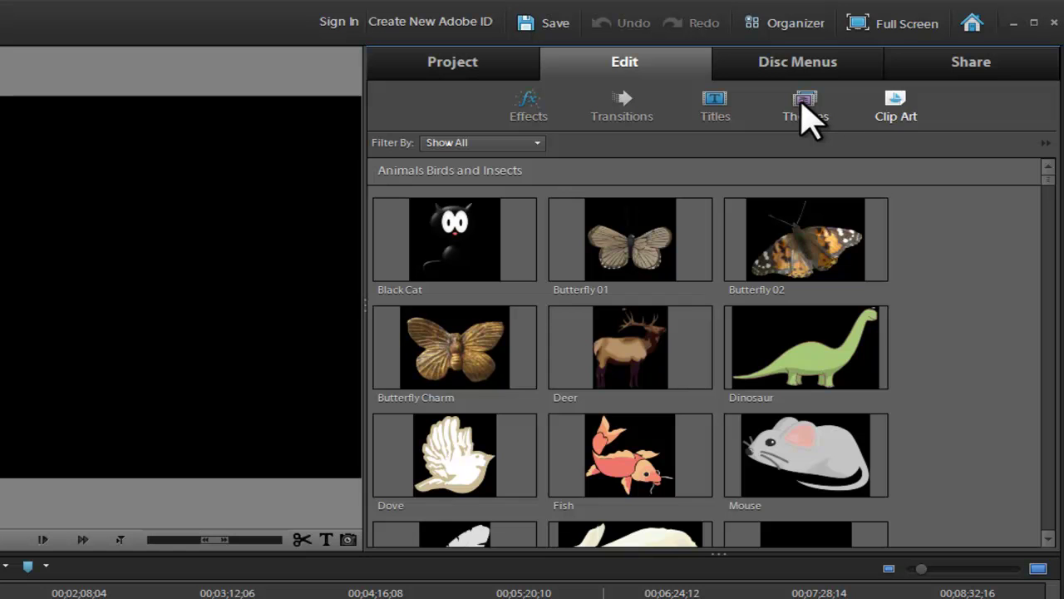
left_click(804, 112)
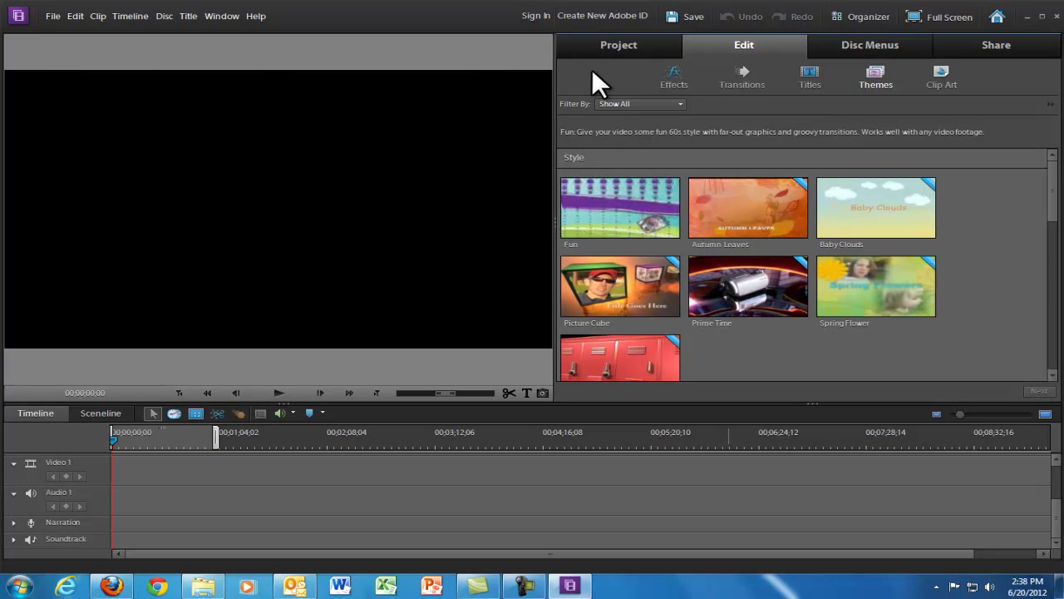
Return to the Project media and show the Get Media import sources.
left_click(632, 47)
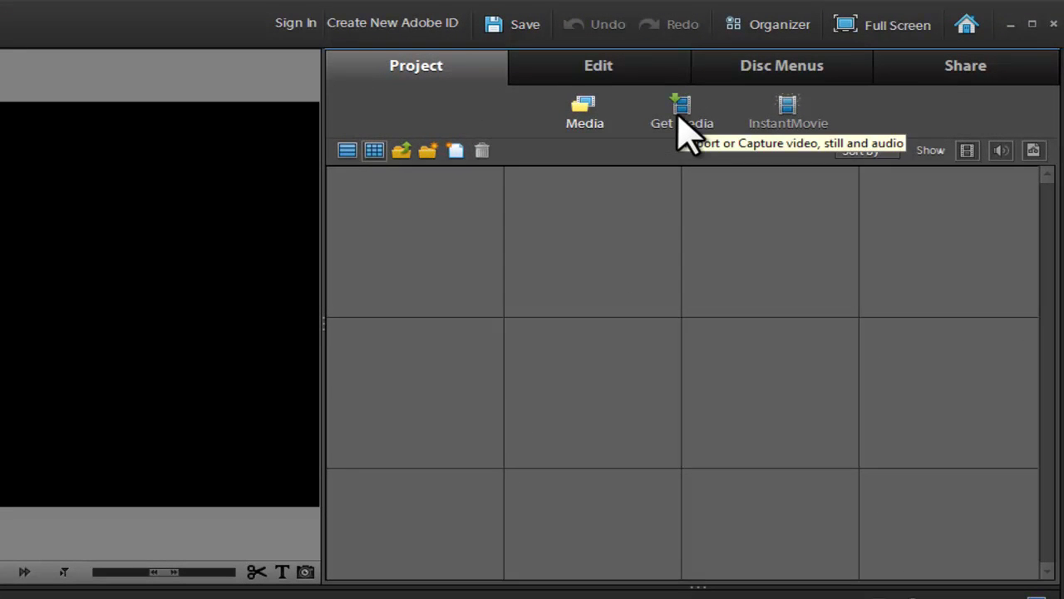
left_click(682, 120)
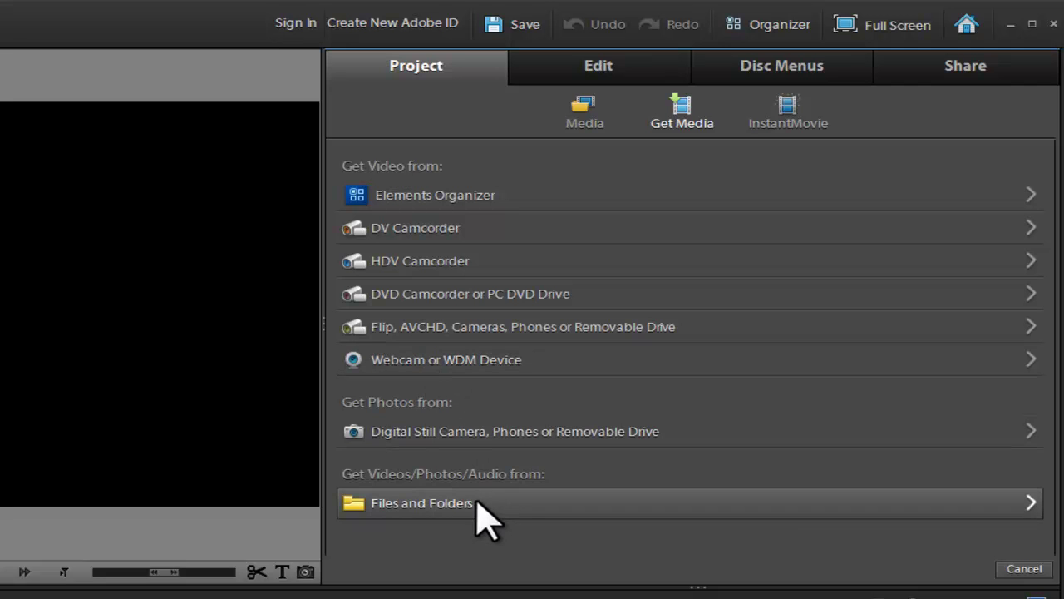
Add media from Files and Folders, navigating from Desktop to av stuff > camera,edit > PPT tutorial.
left_click(411, 505)
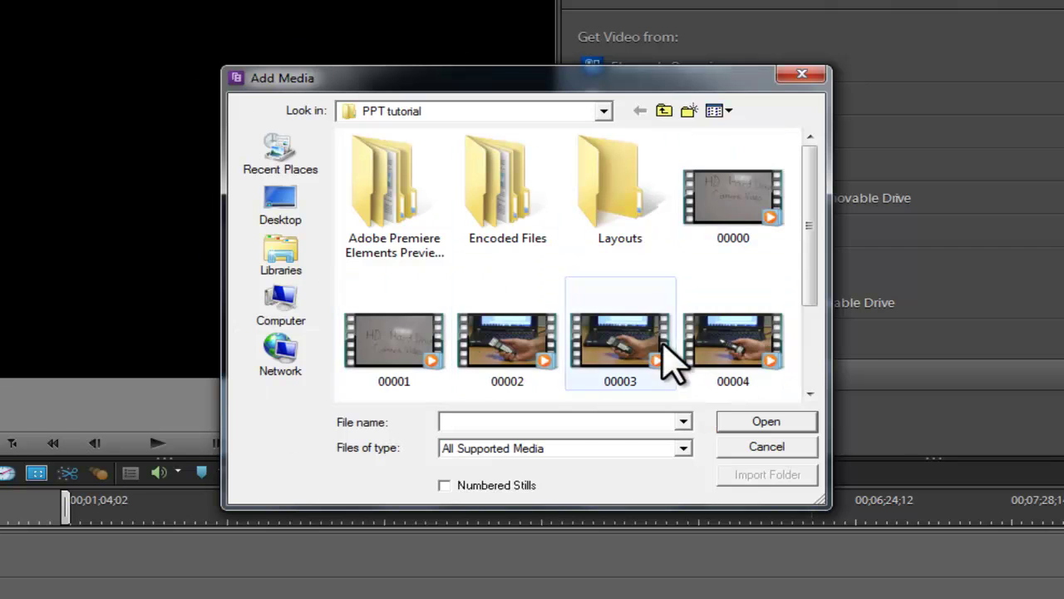
left_click(664, 112)
double_click(664, 111)
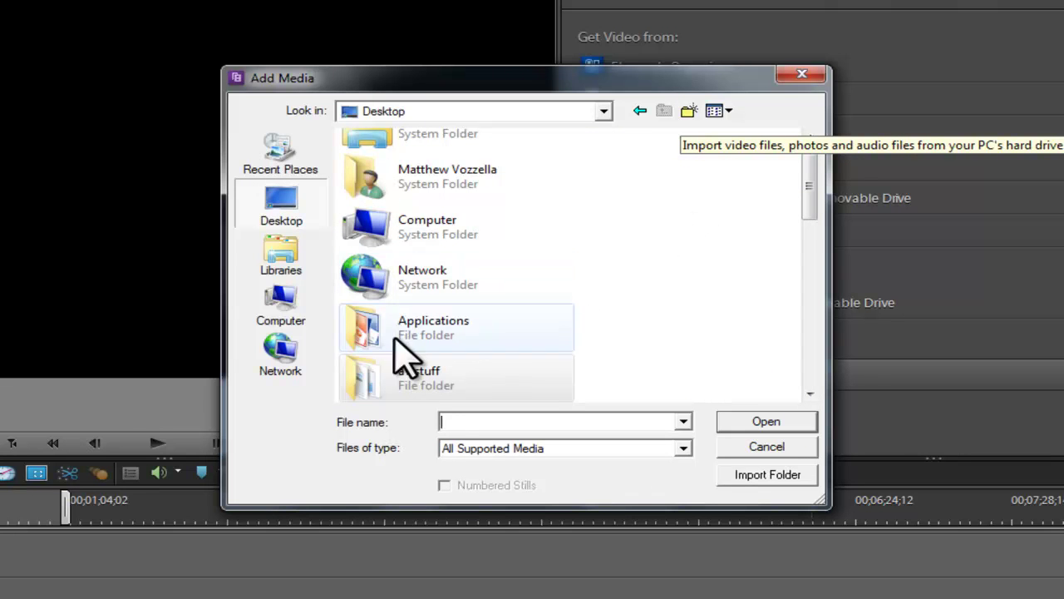
double_click(447, 381)
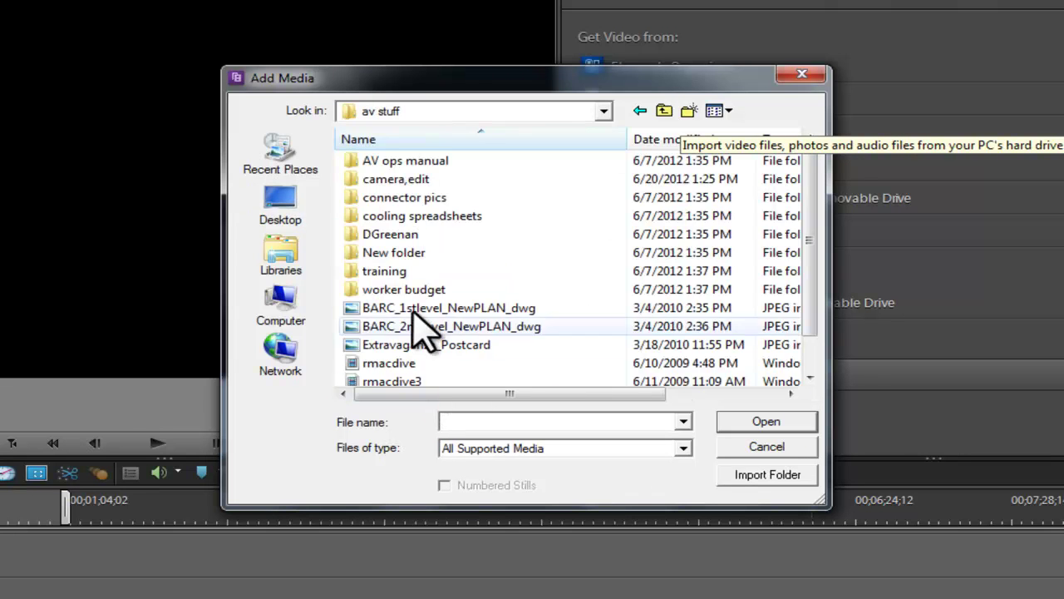
double_click(416, 181)
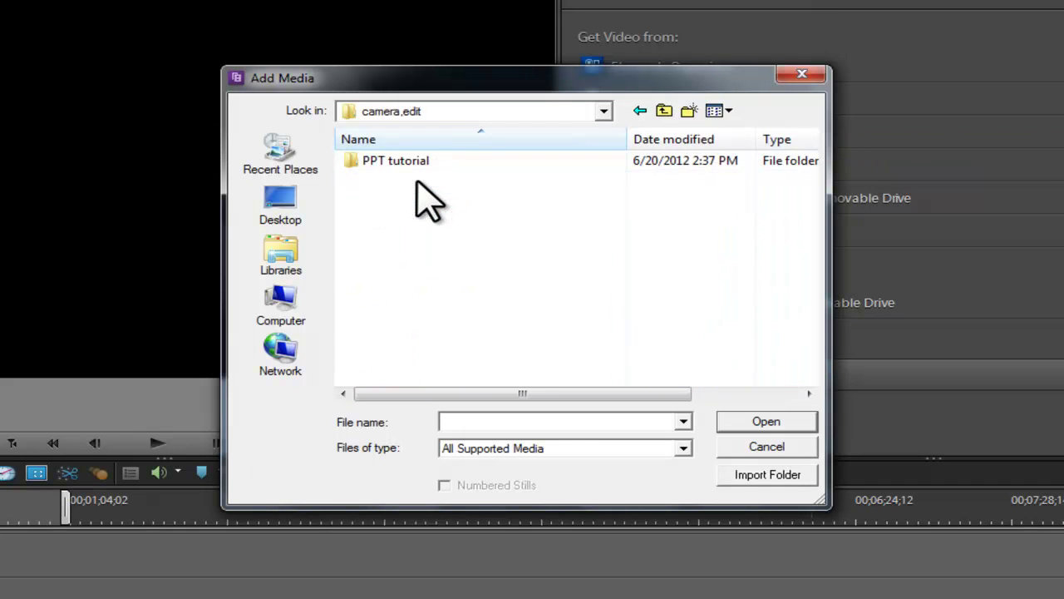
double_click(396, 161)
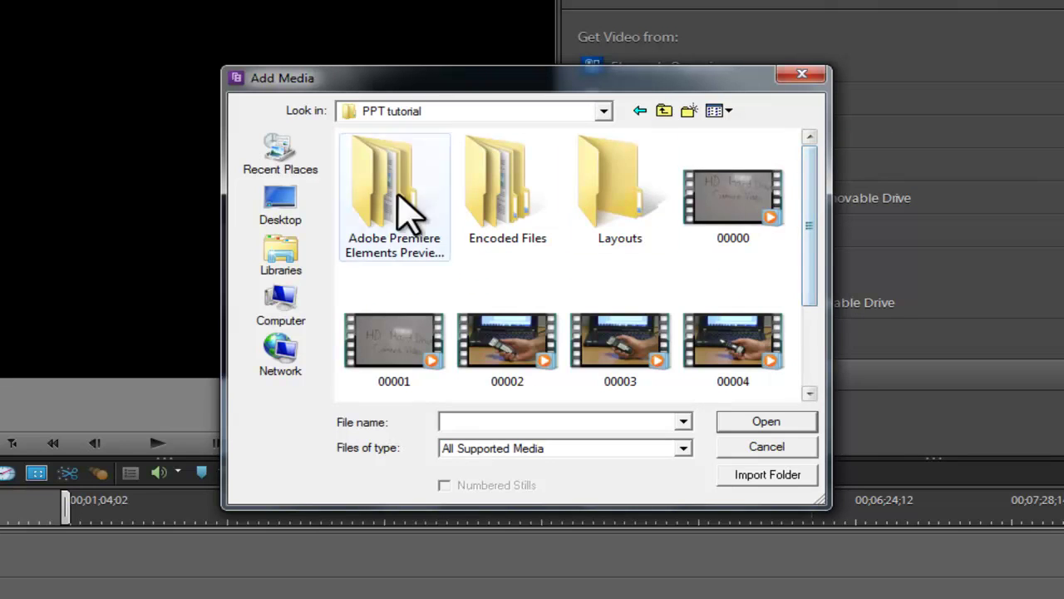
Select clips 00002 through 00005 and import them into the project.
mouse_move(813, 187)
left_mouse_down()
mouse_move(818, 302)
mouse_move(820, 194)
left_mouse_up()
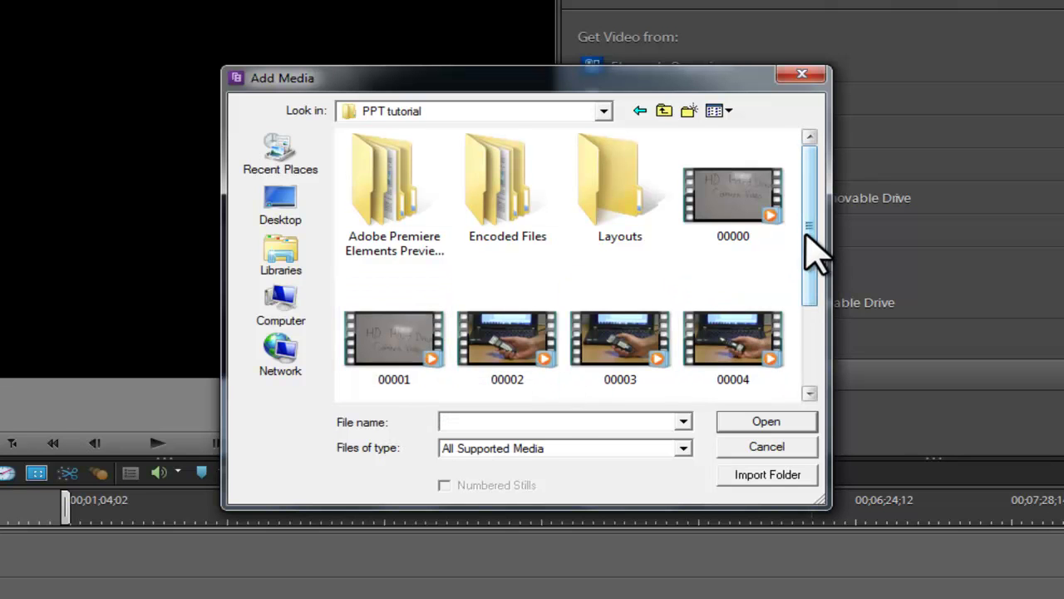
left_click_drag(807, 249, 823, 326)
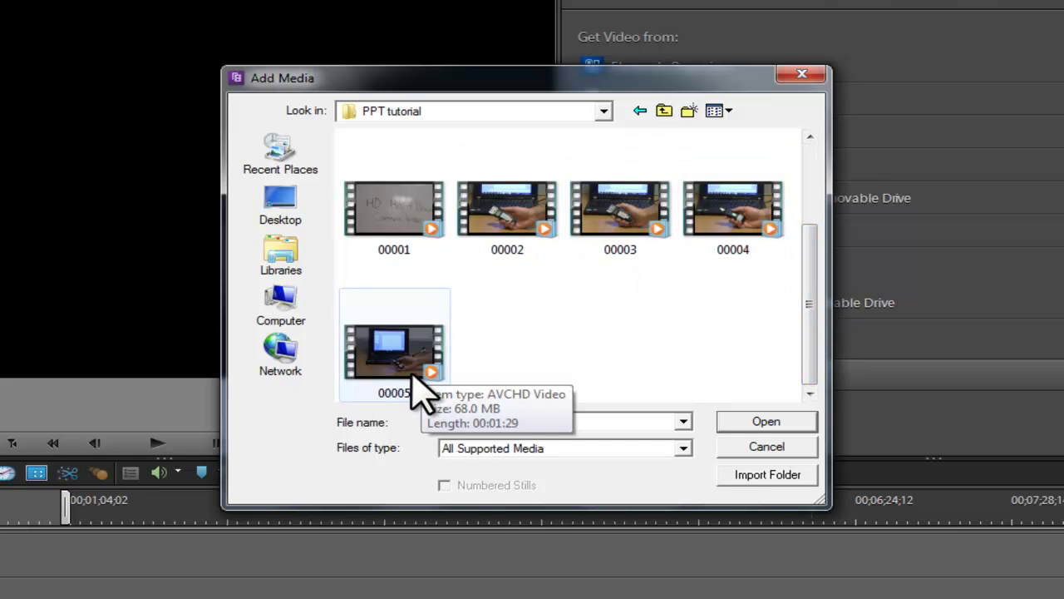
left_click(510, 218)
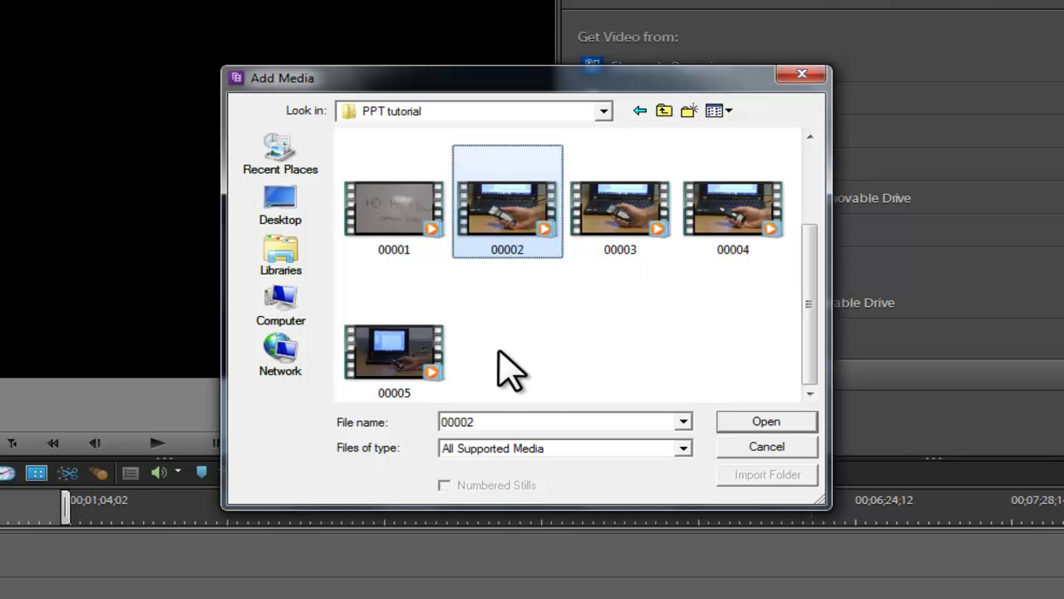
left_click(407, 370, "shift")
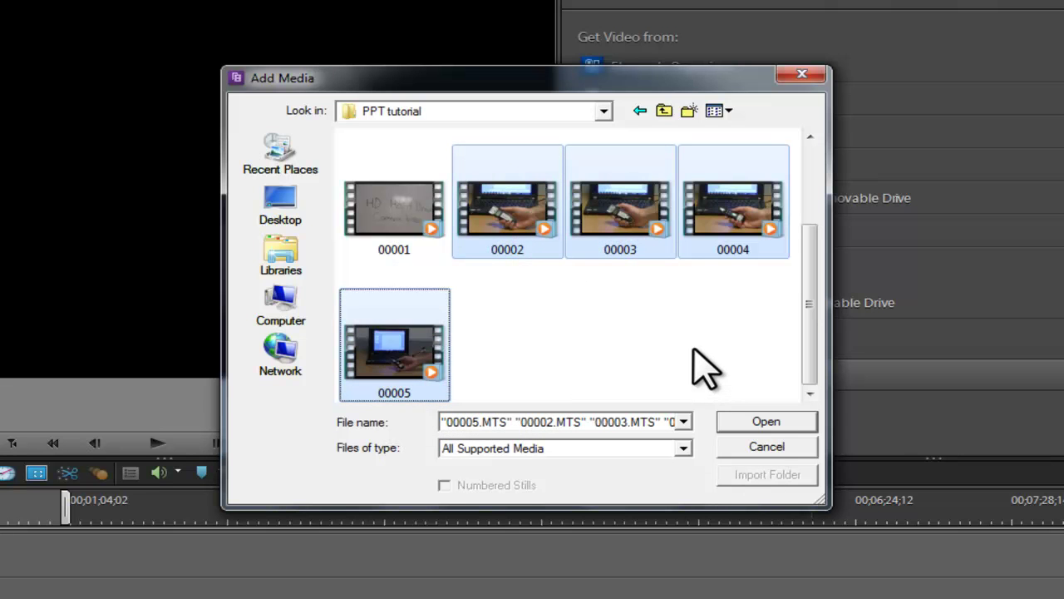
left_click(765, 424)
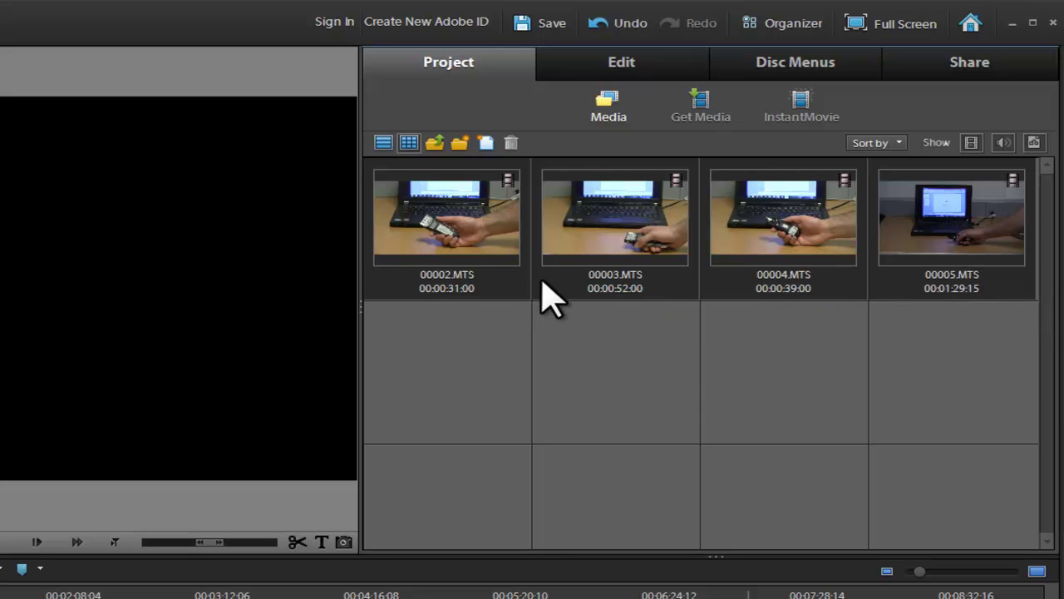
Switch the Project media bin to List View with type, frame rate and duration columns.
left_click(383, 144)
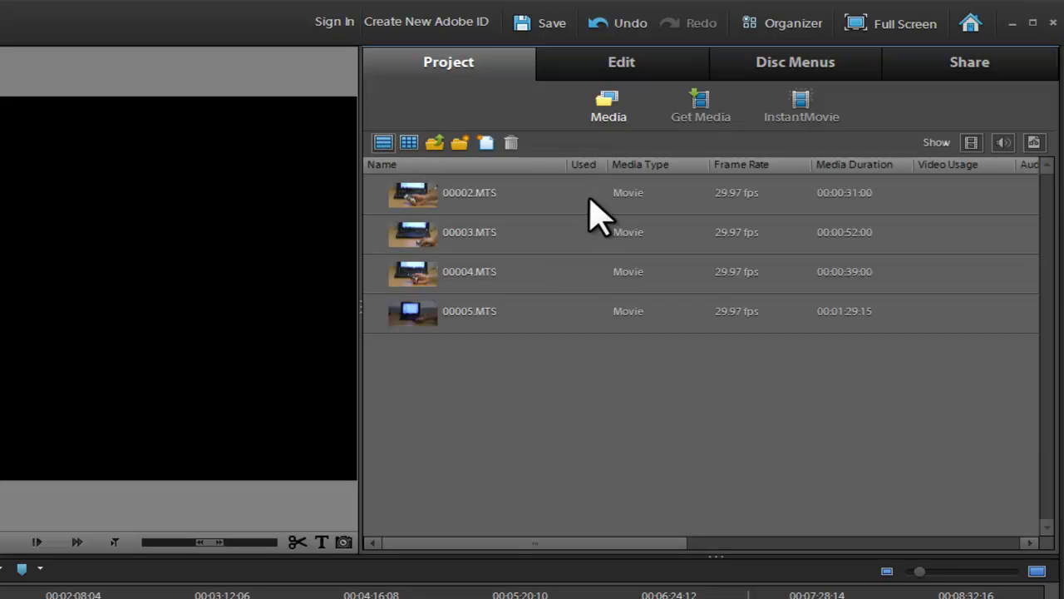